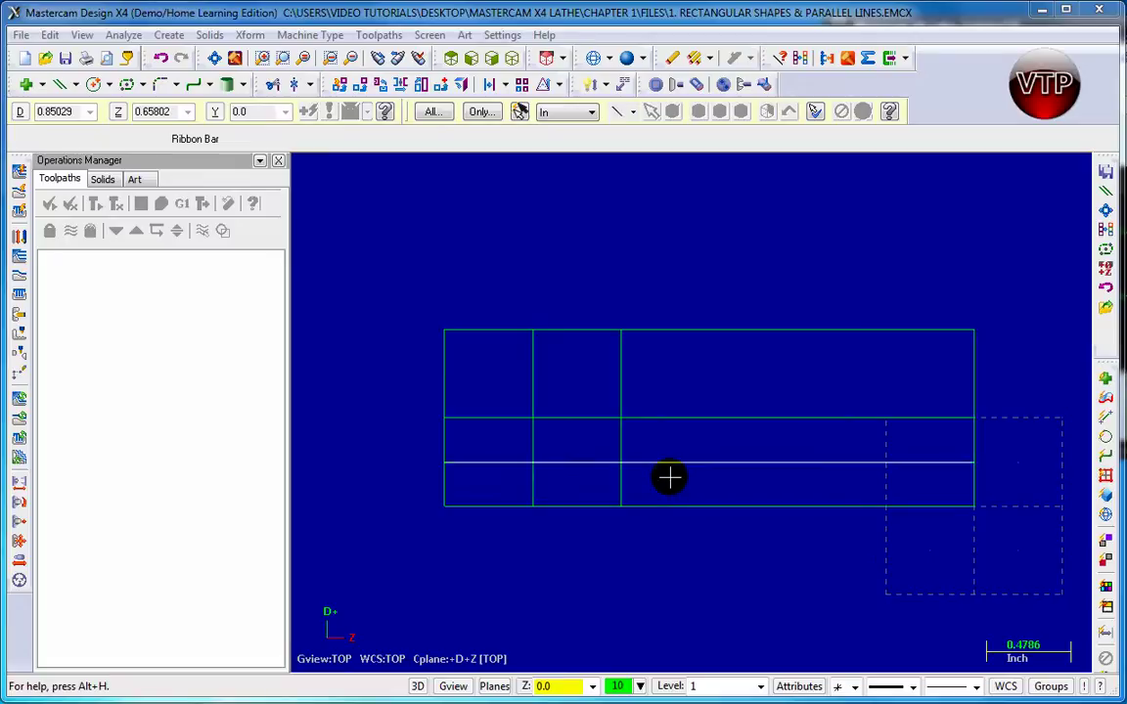
Step: Start an endpoint line anchored where the second vertical grid line meets the rectangle's top edge
click(75, 85)
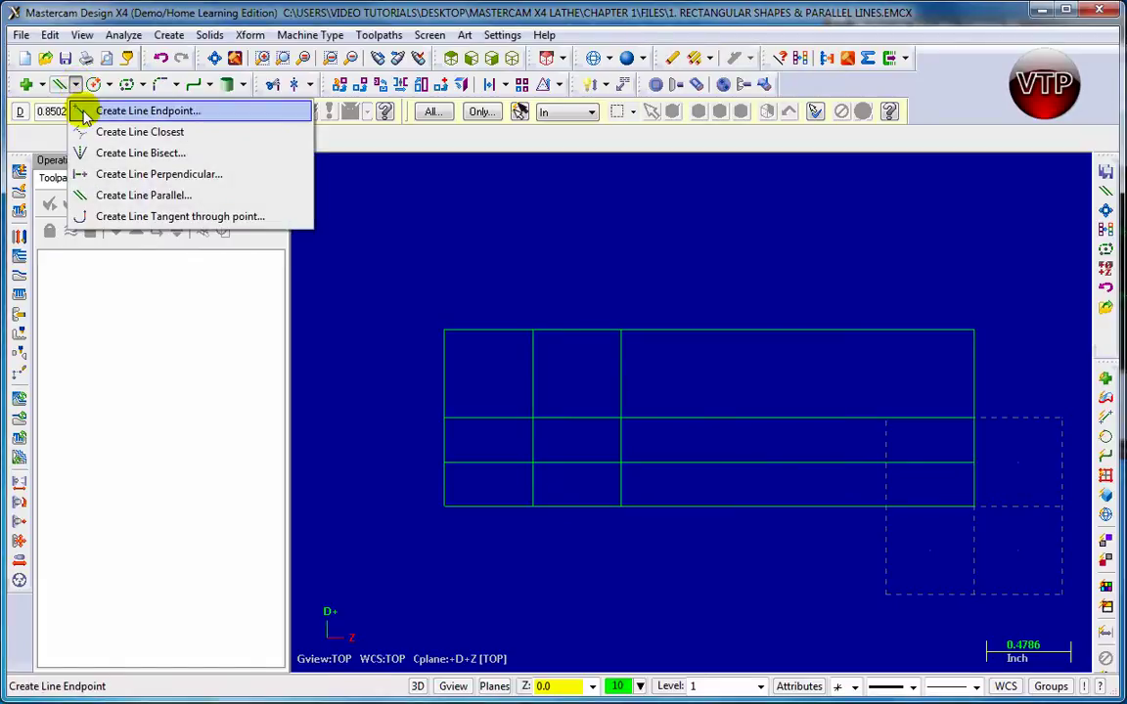
click(86, 115)
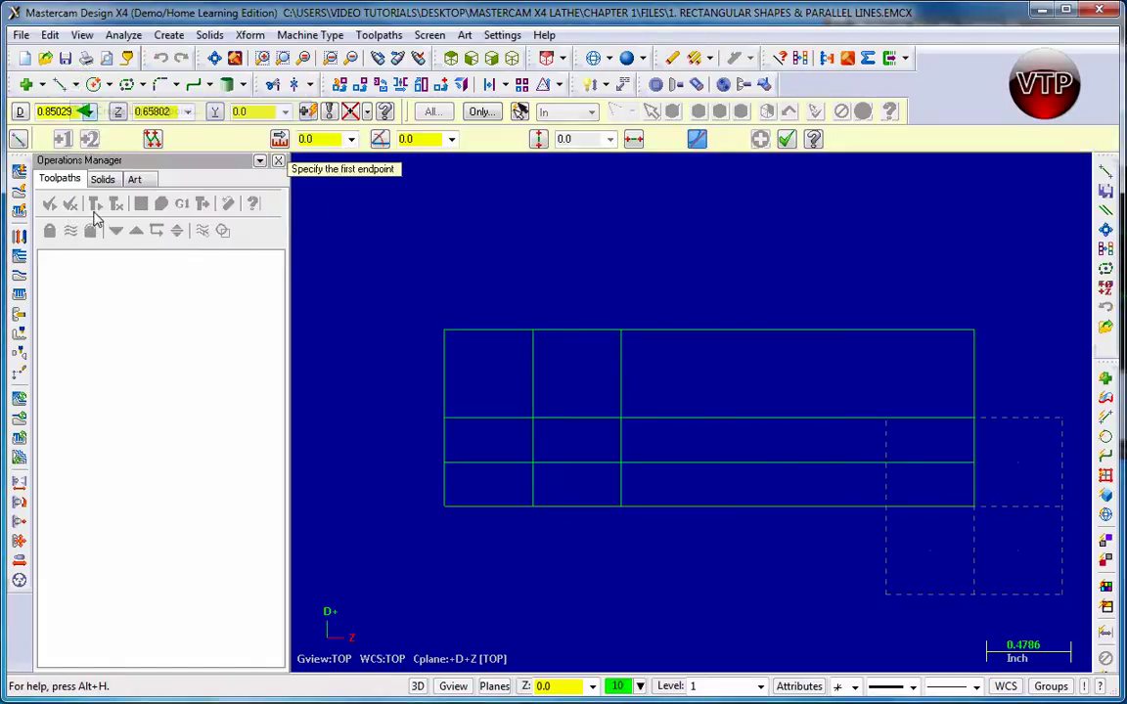
click(533, 332)
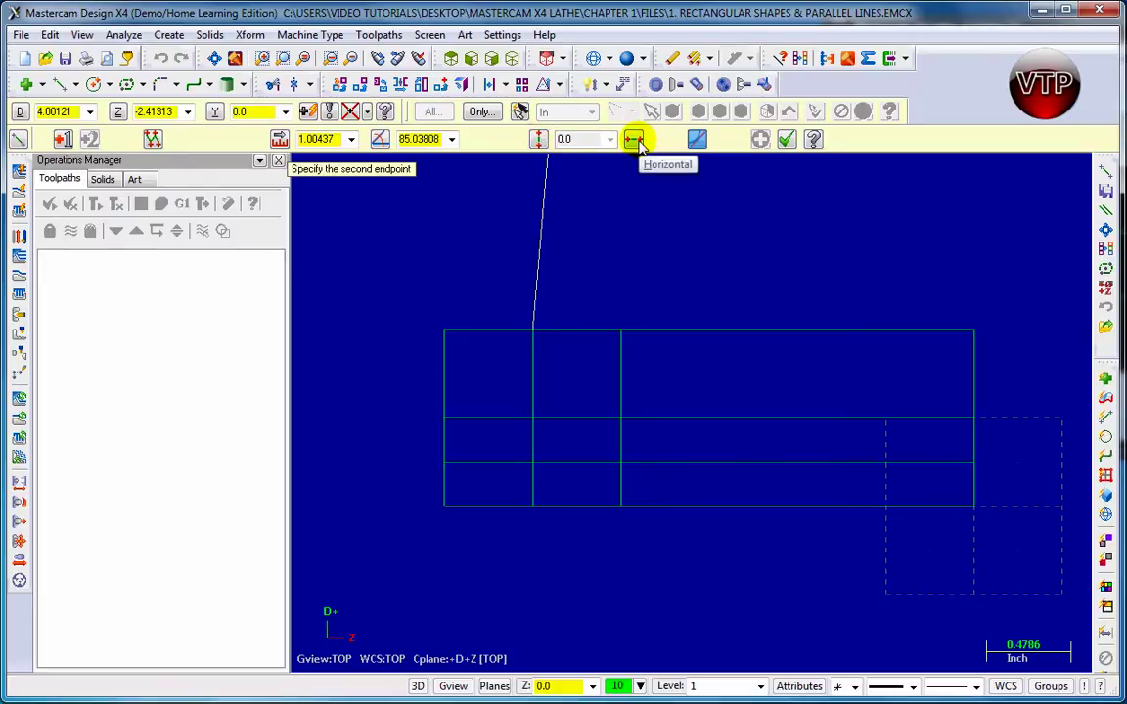
Step: Toggle the line between vertical and horizontal constraints to test its direction
click(538, 139)
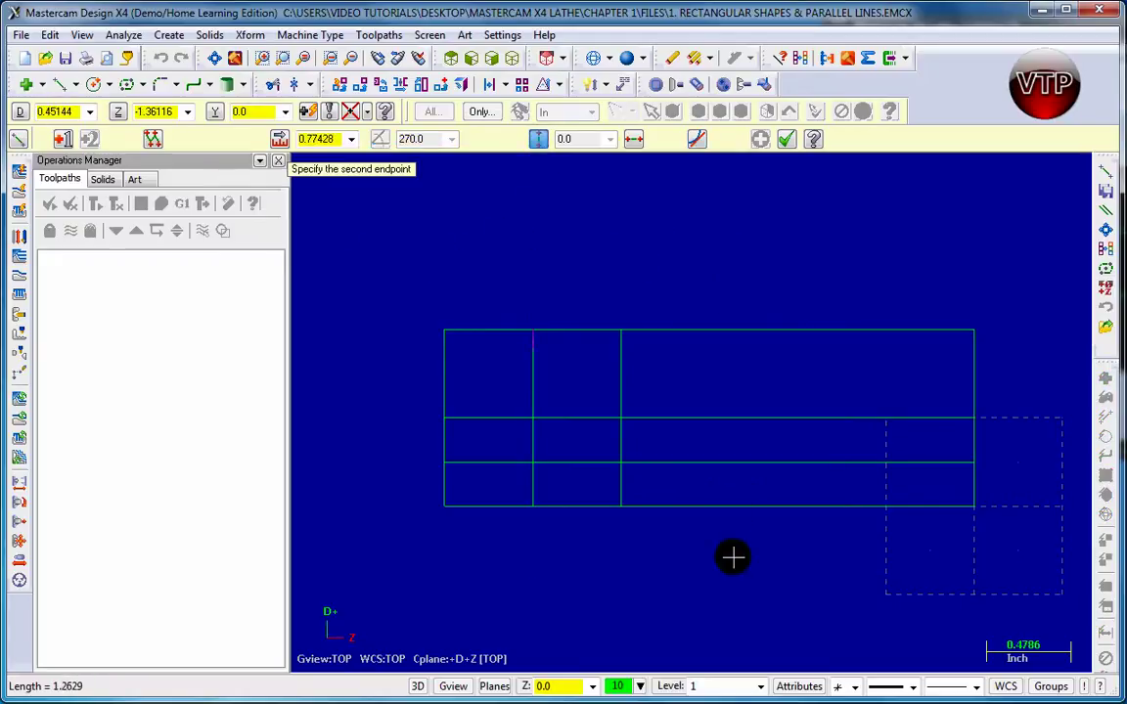
click(634, 138)
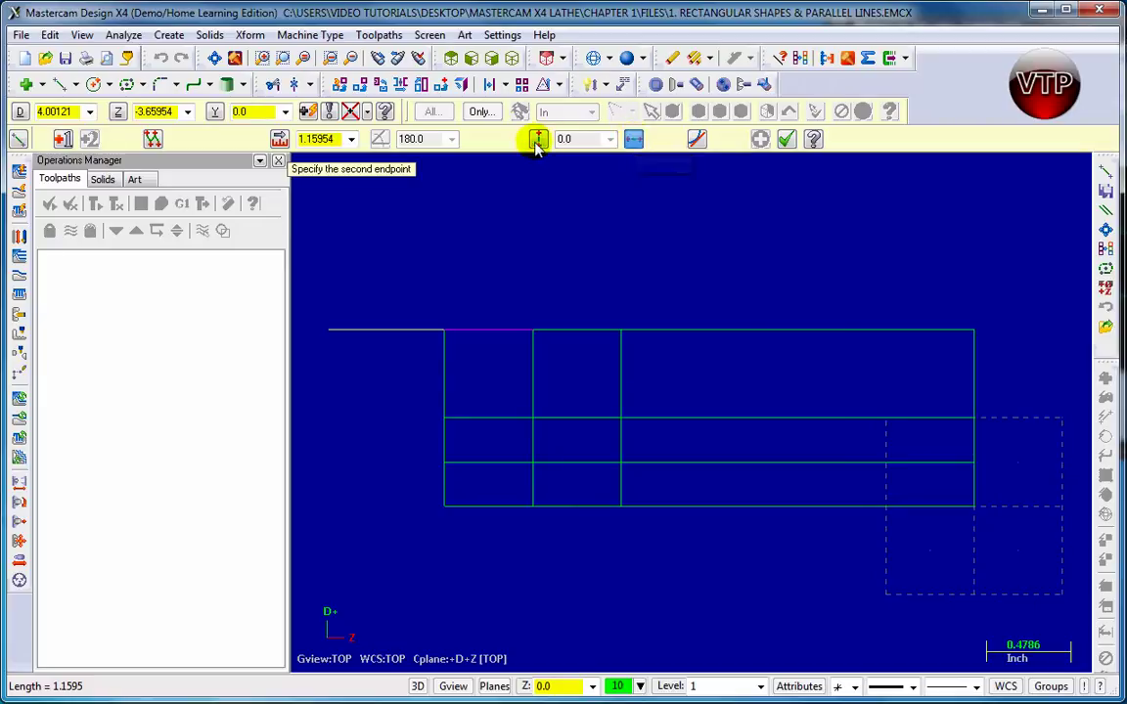
click(634, 142)
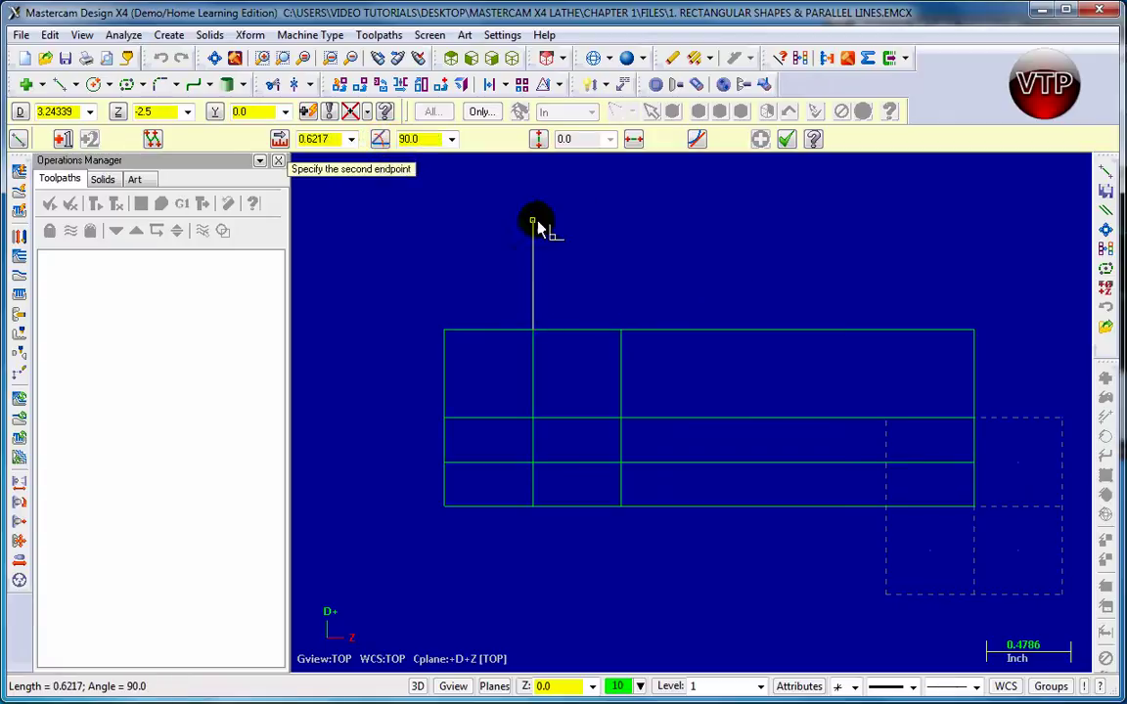
click(539, 139)
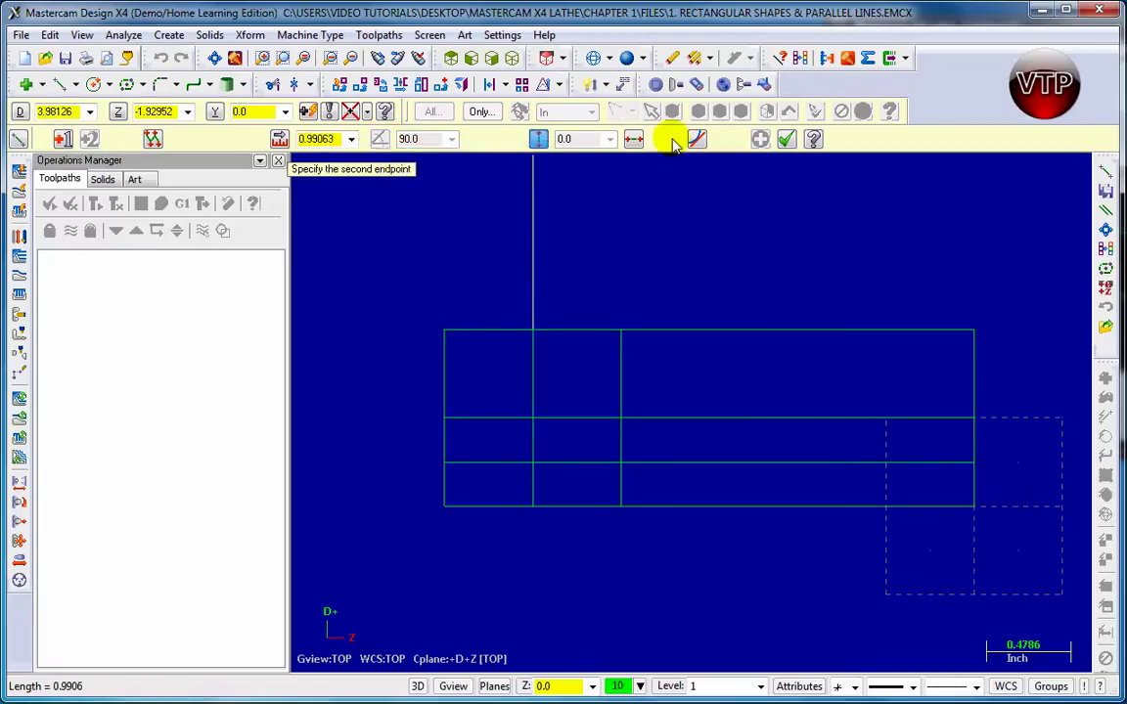
click(634, 139)
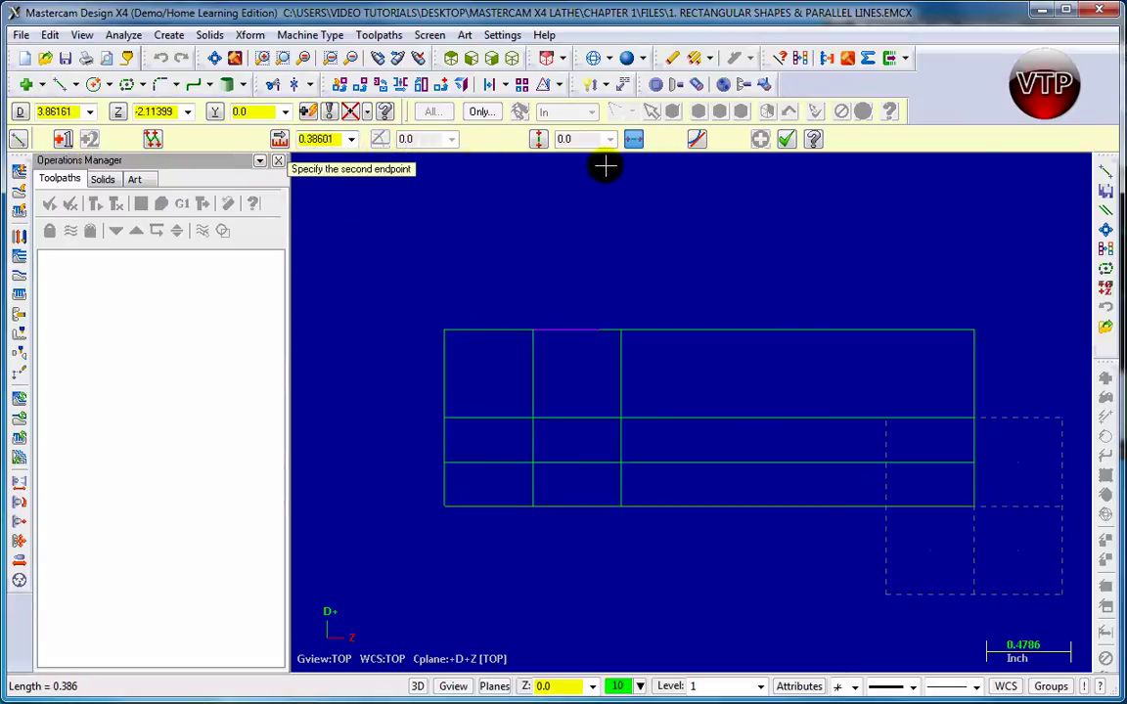
Step: Draw a free-angle diagonal to the next grid intersection, then a sloped line to the middle line's right end
click(634, 139)
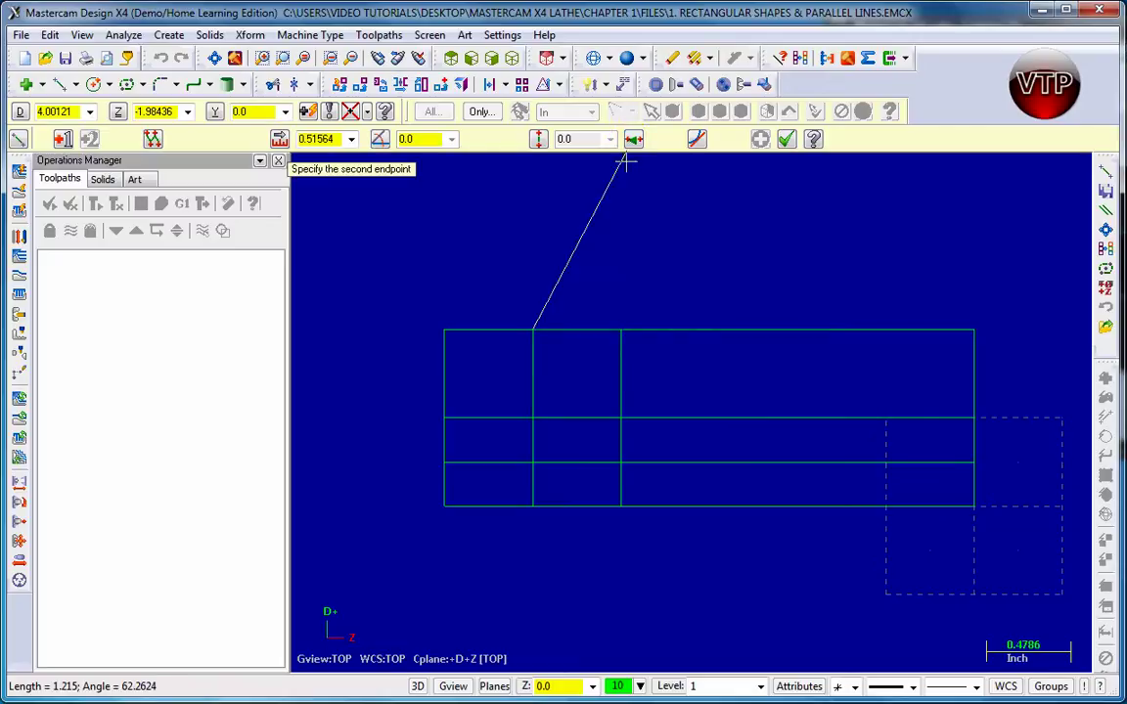
click(621, 419)
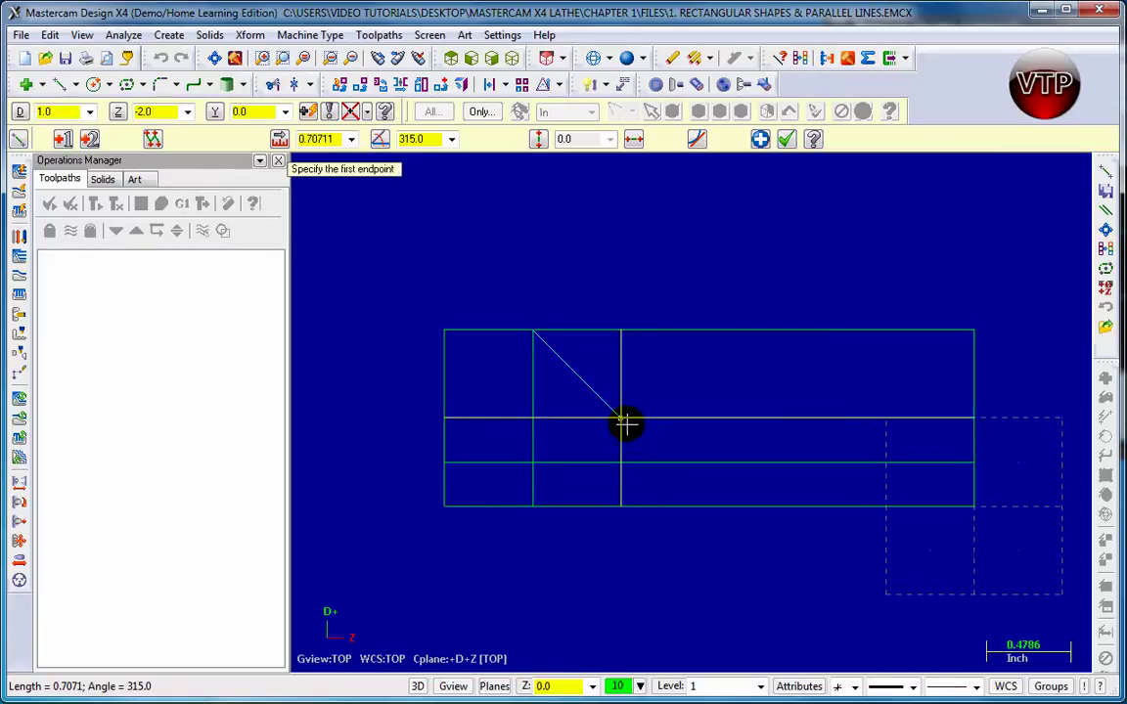
click(621, 419)
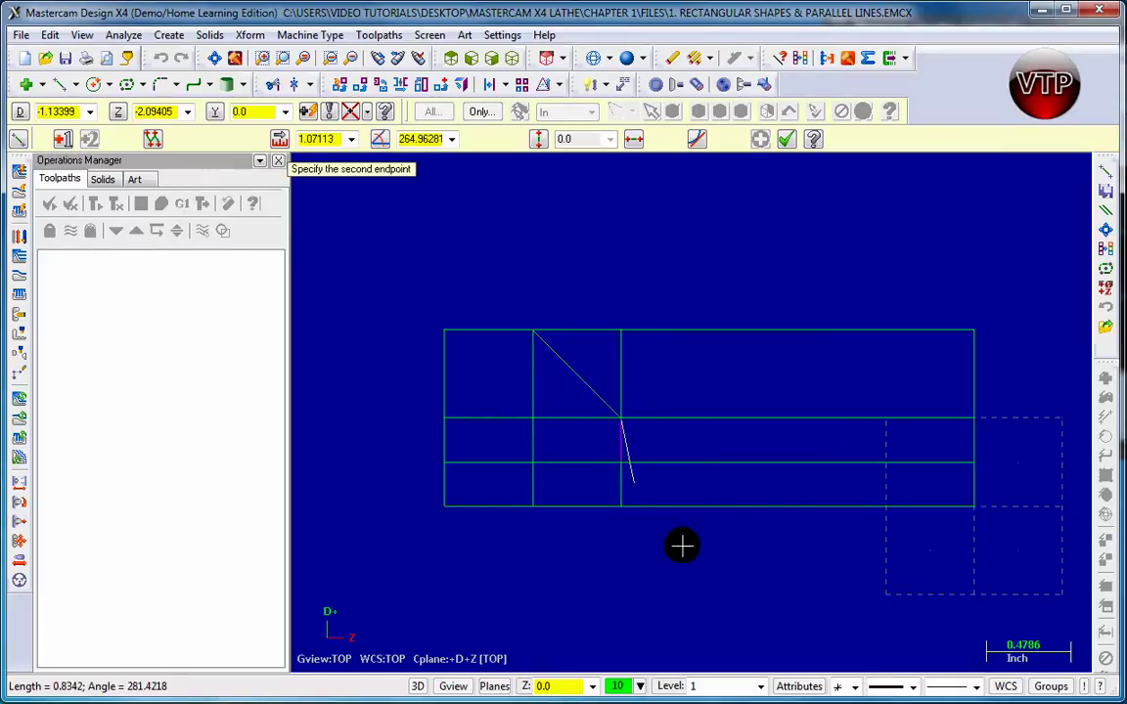
click(973, 461)
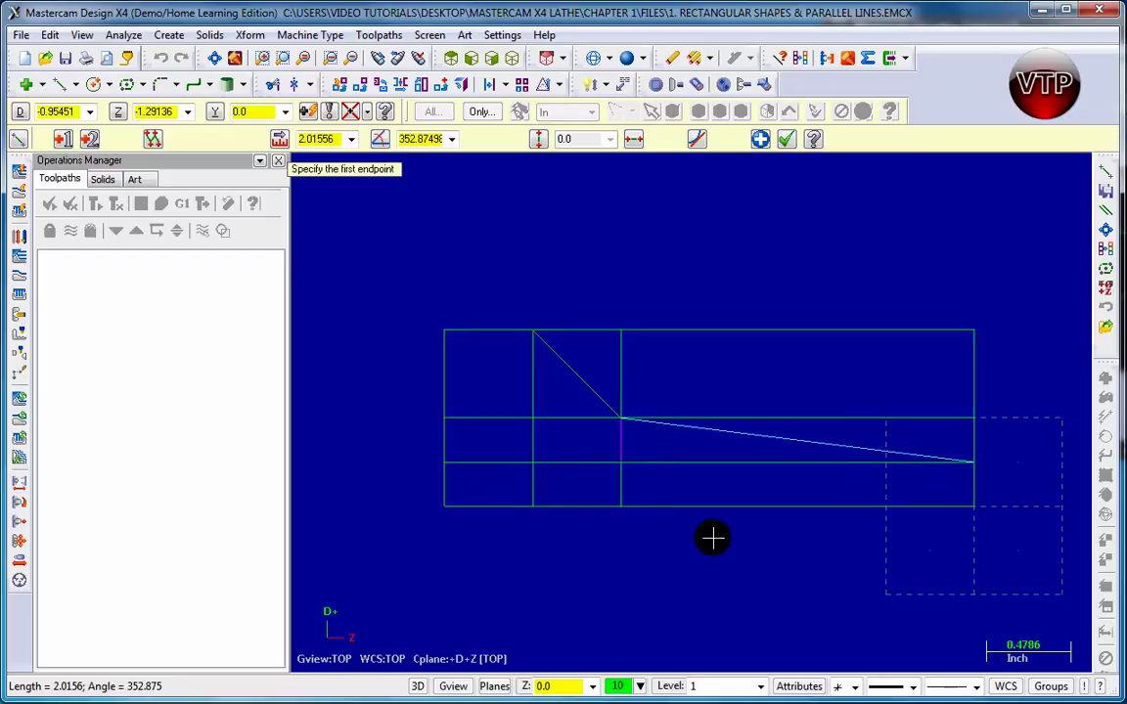
click(787, 142)
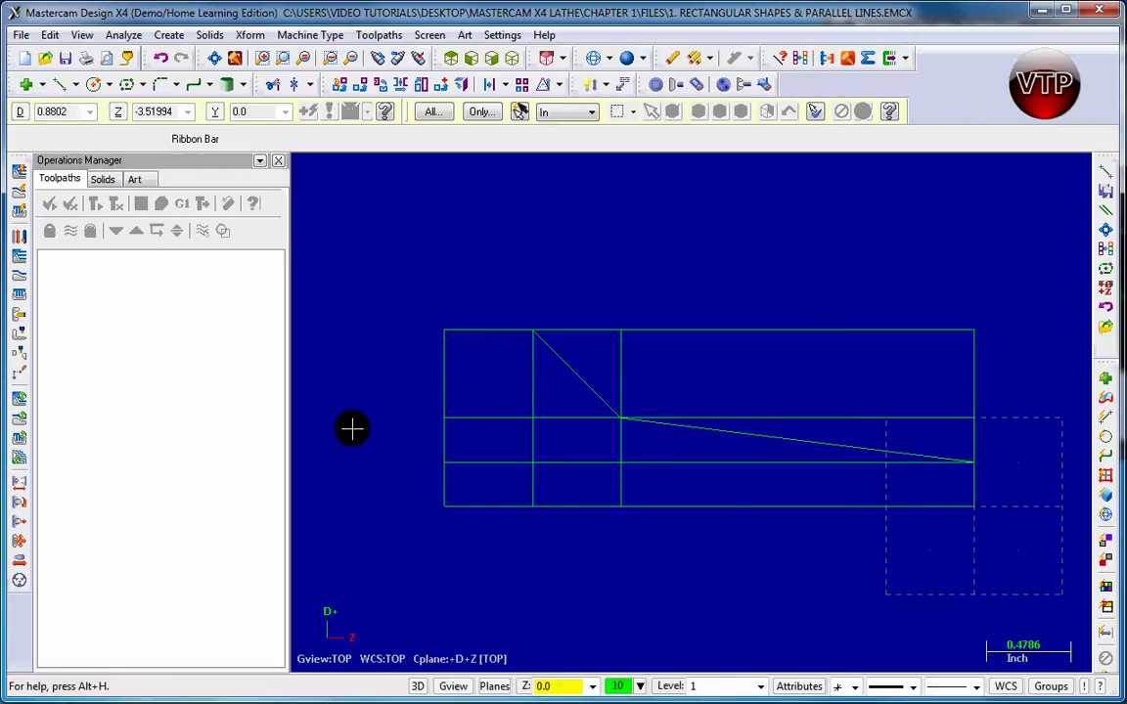
Step: Launch Trim / Break / Extend from the Edit > Trim / Break menu
click(54, 35)
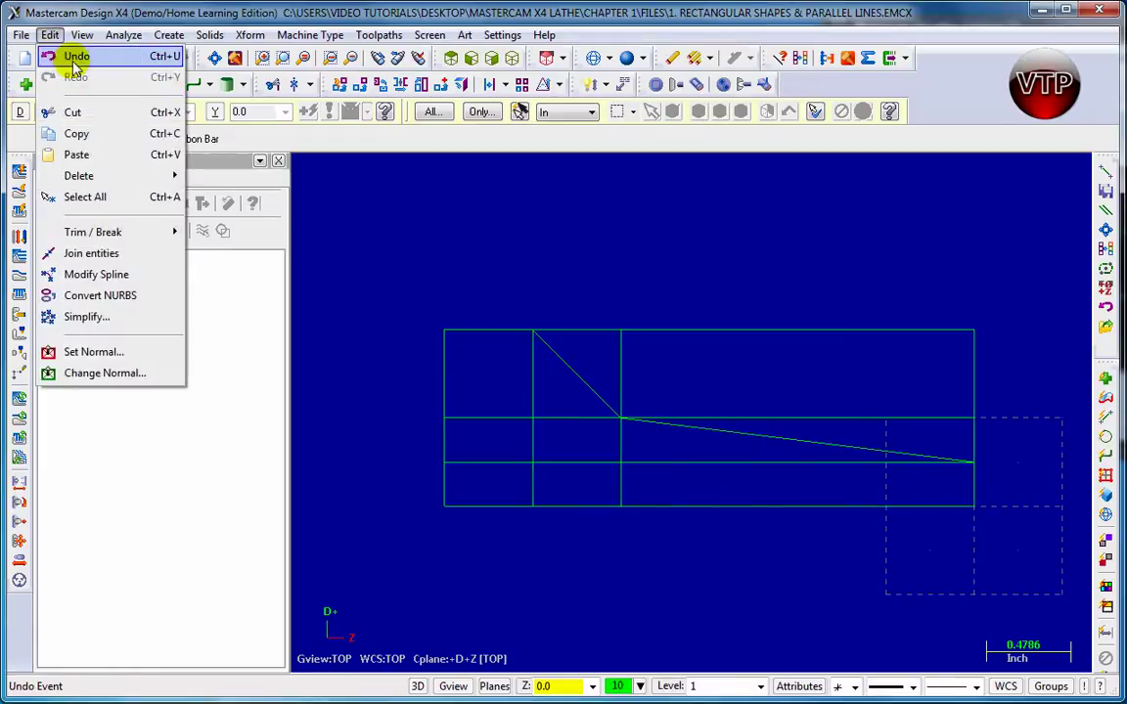
mouse_move(96, 232)
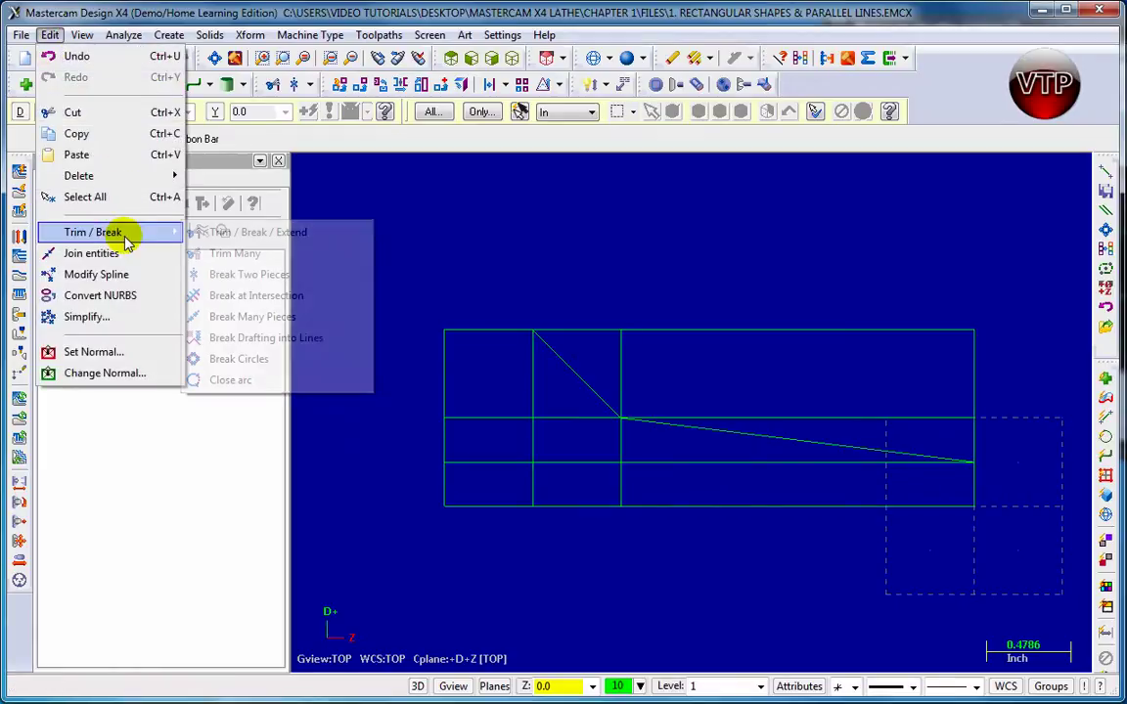
click(245, 232)
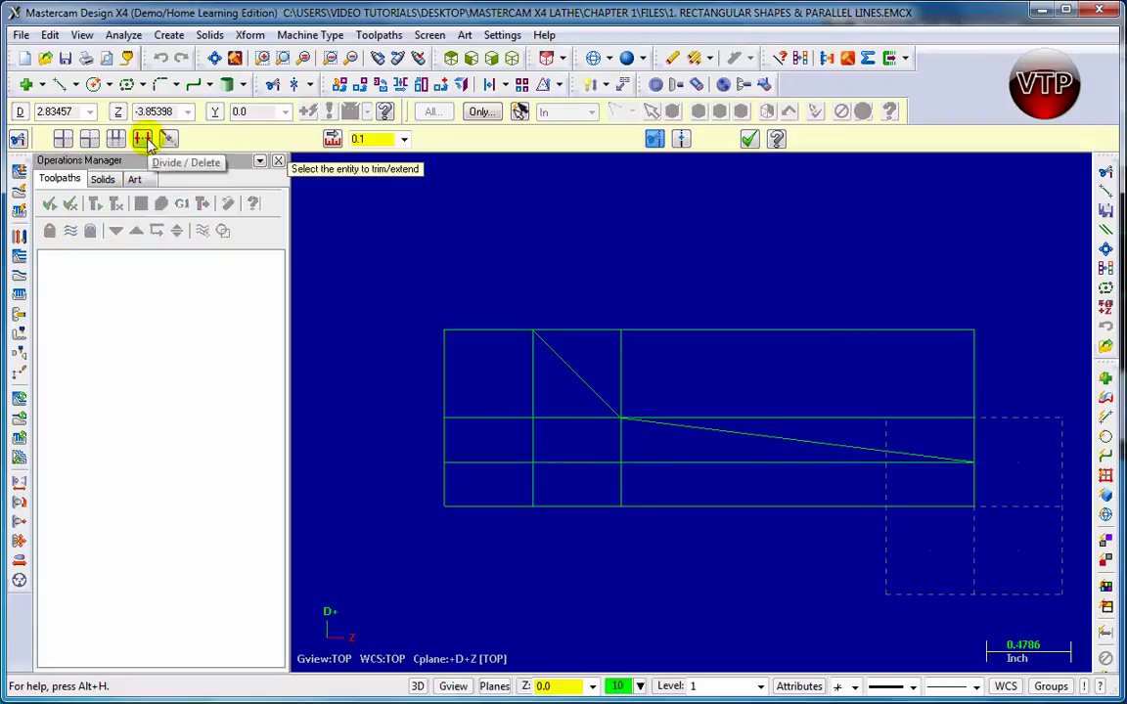
Step: Switch the trim mode to Divide / Delete
click(144, 139)
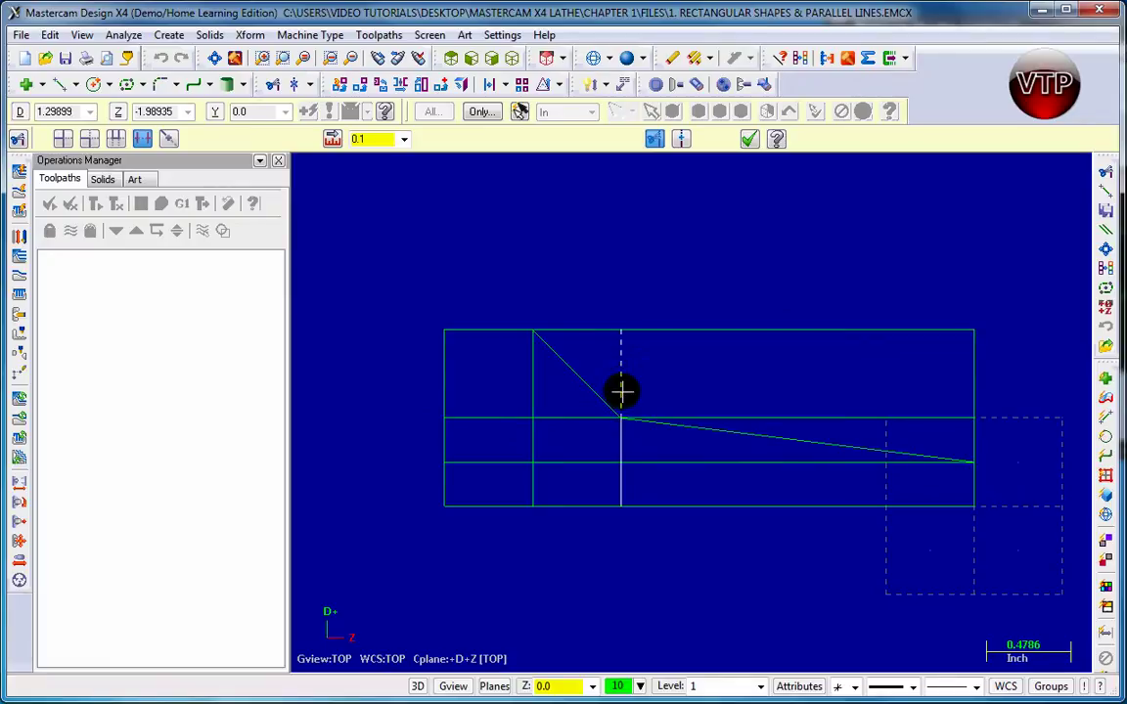
Step: Delete the top-edge remnants and grid lines above the diagonal and sloped lines
click(592, 334)
click(642, 331)
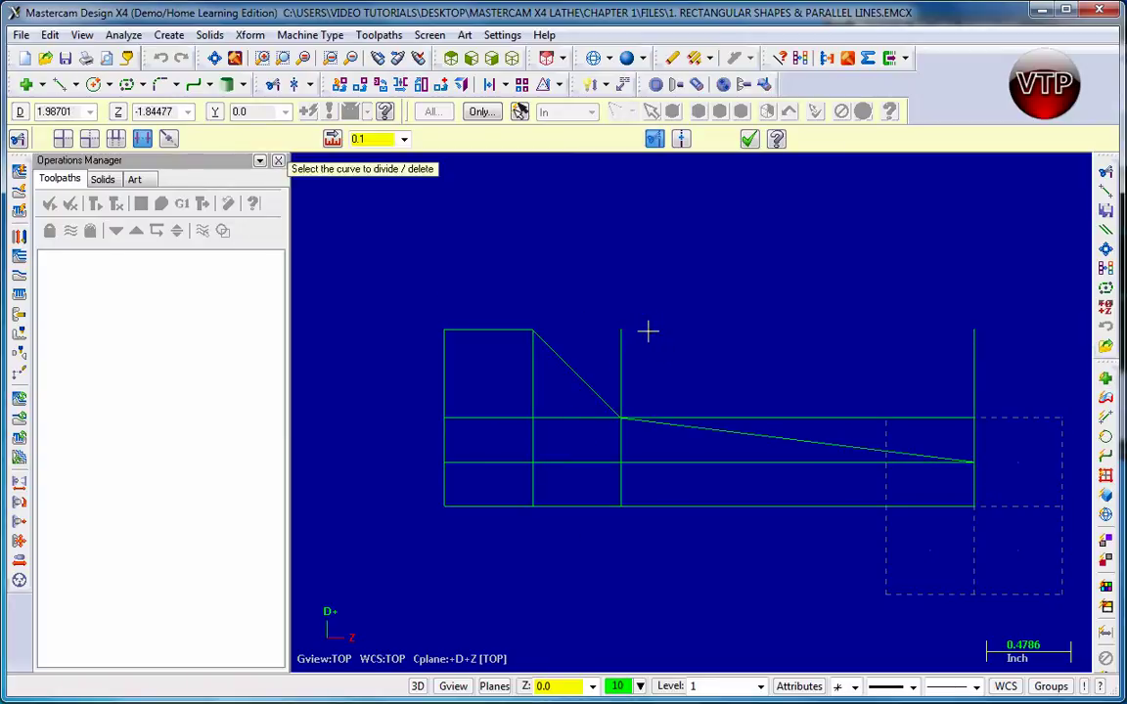
click(622, 349)
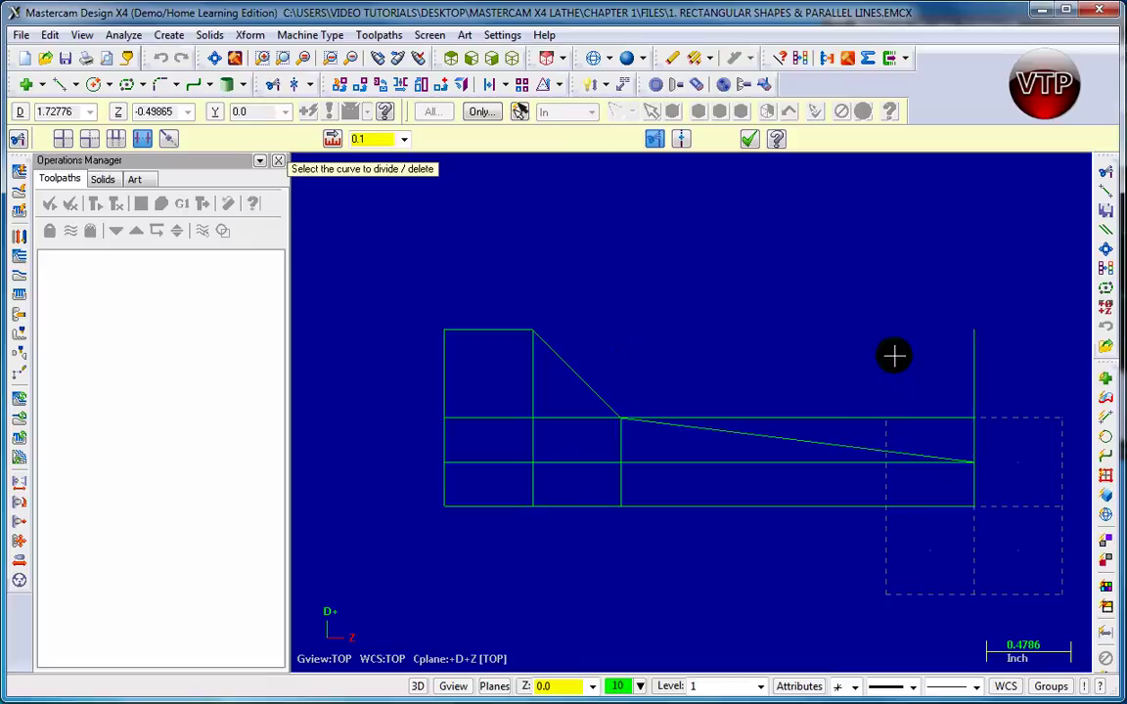
click(970, 366)
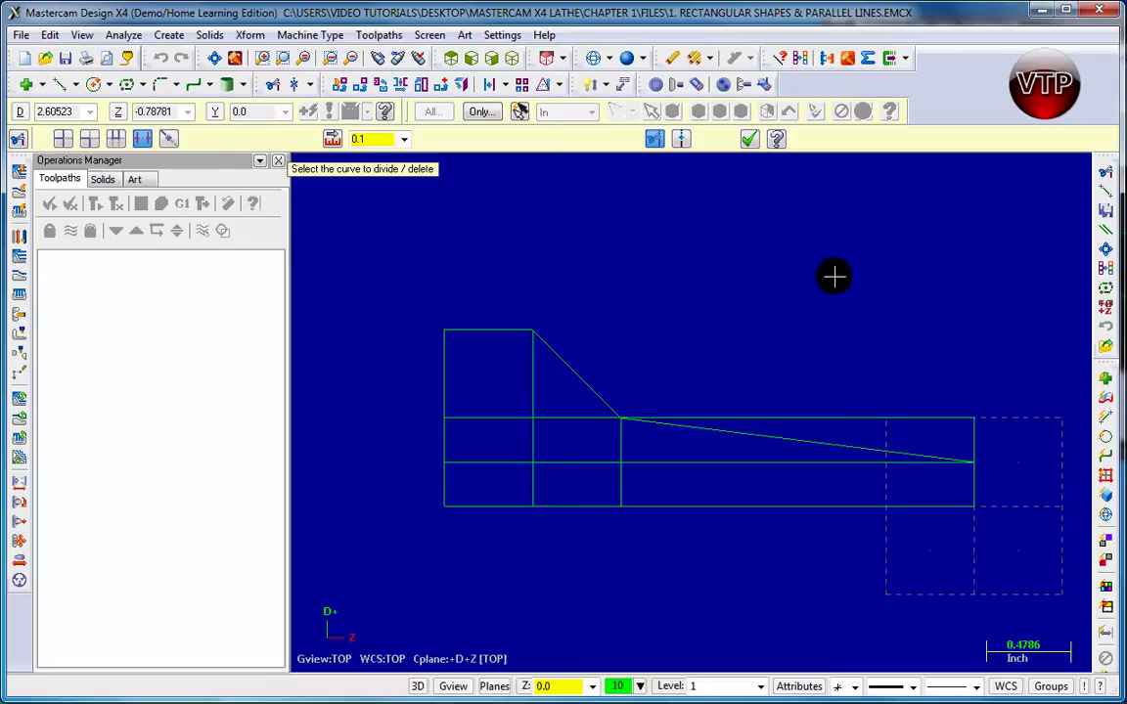
click(847, 418)
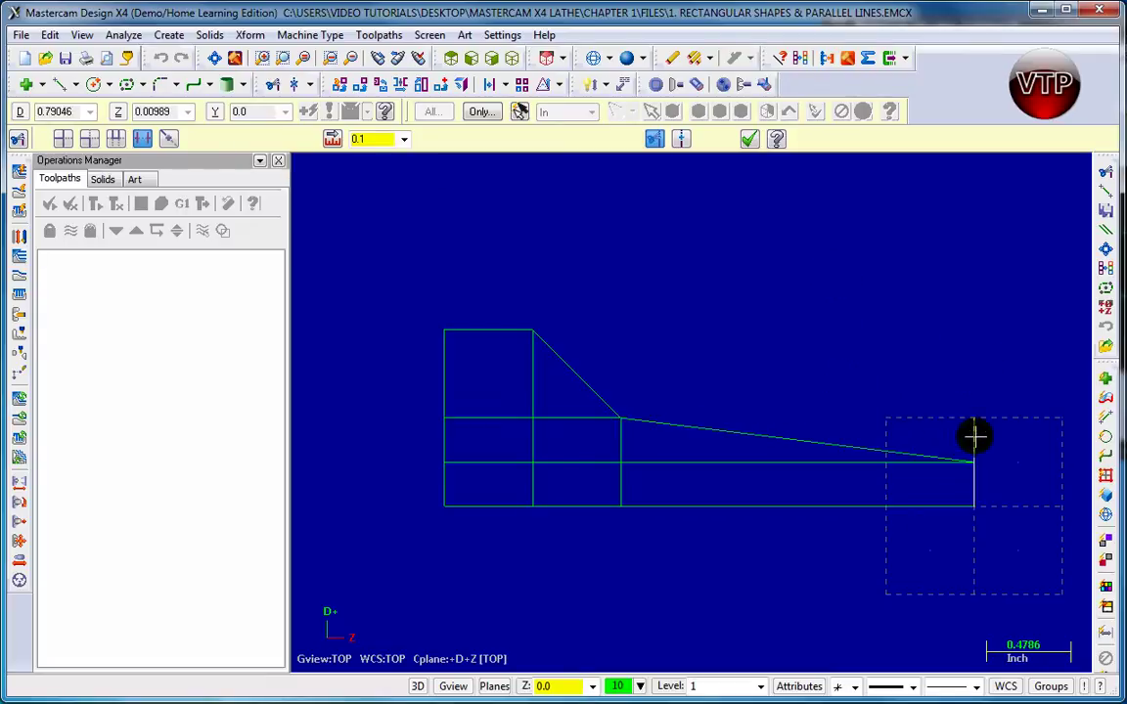
Step: Delete the remaining interior grid pieces so only the closed stepped outline remains
click(717, 463)
click(606, 463)
click(616, 464)
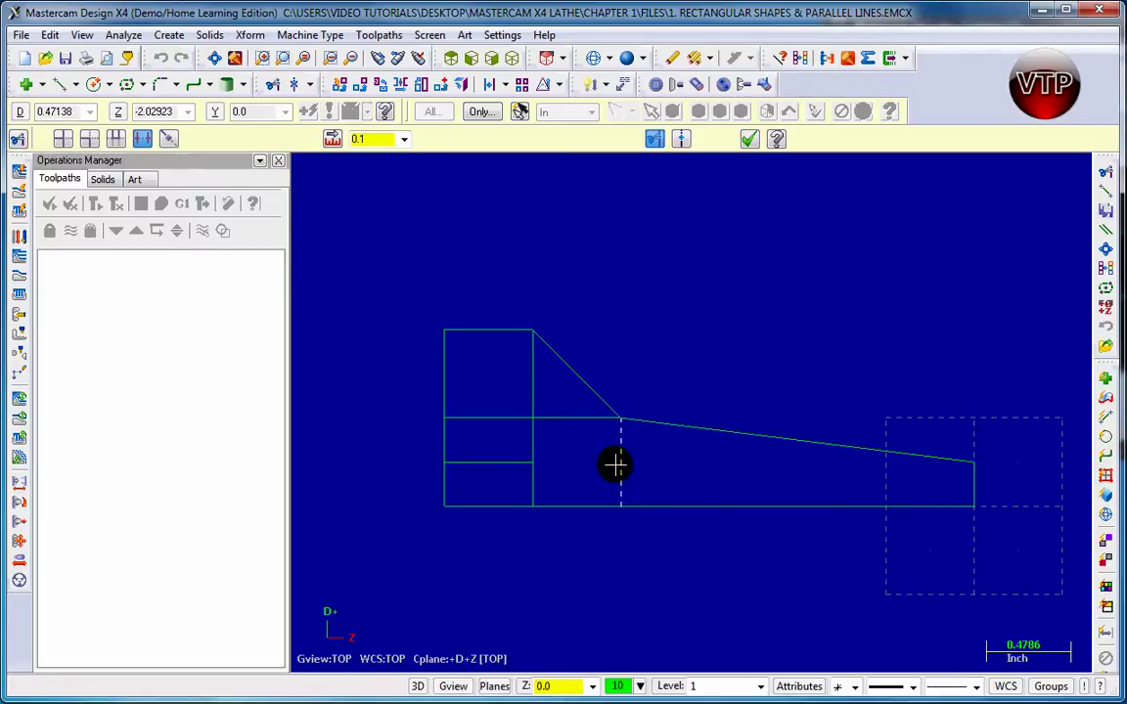
click(563, 419)
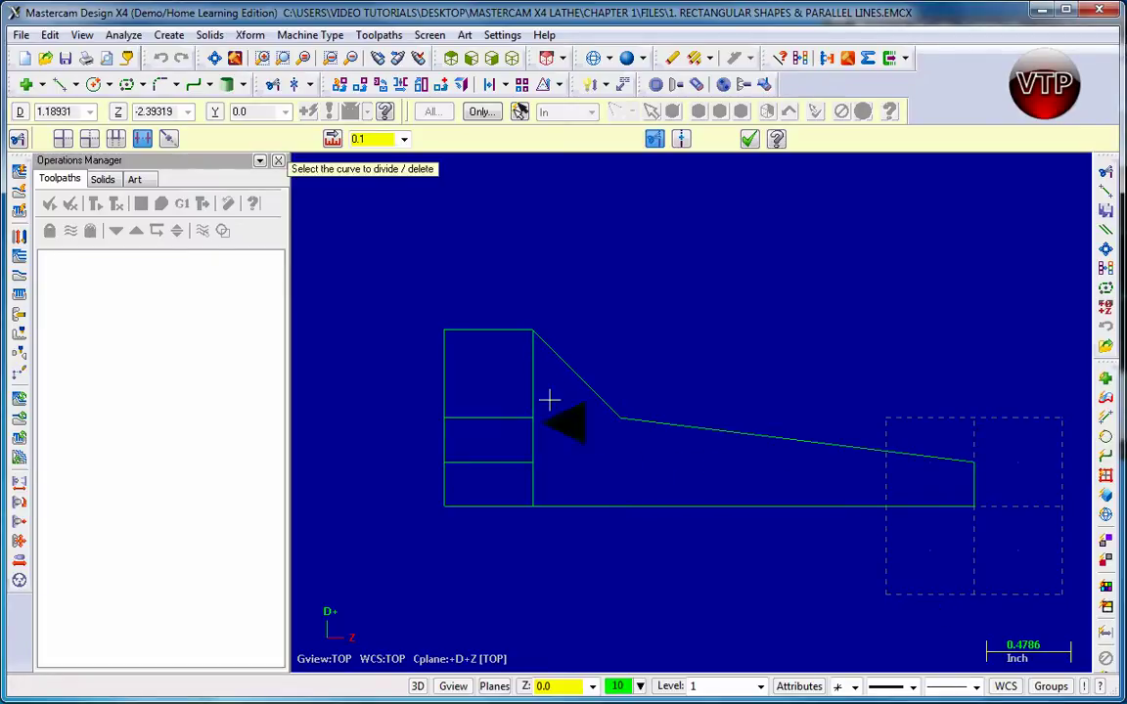
click(534, 388)
click(505, 418)
click(510, 462)
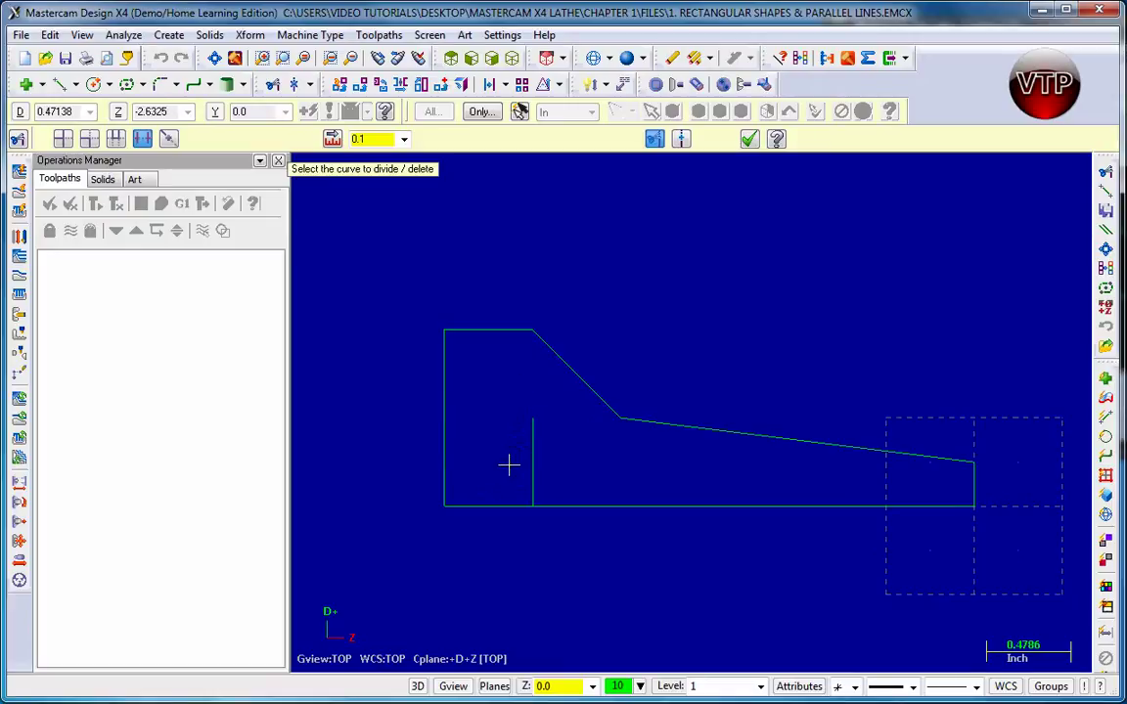
click(534, 459)
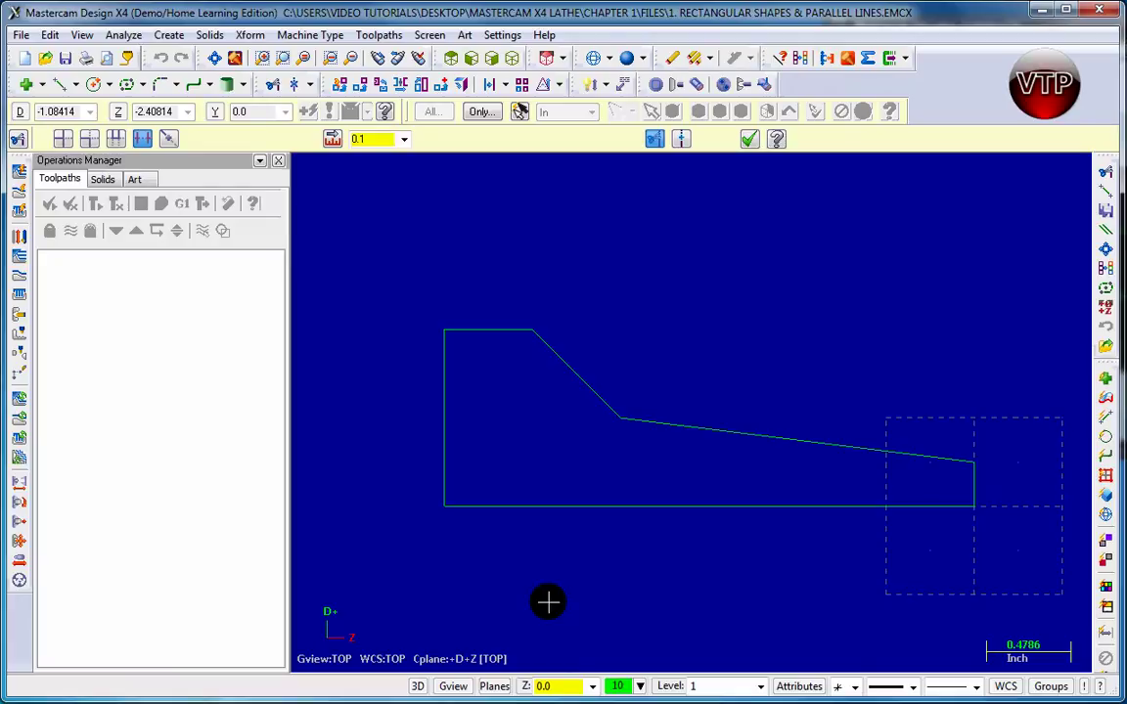
click(536, 506)
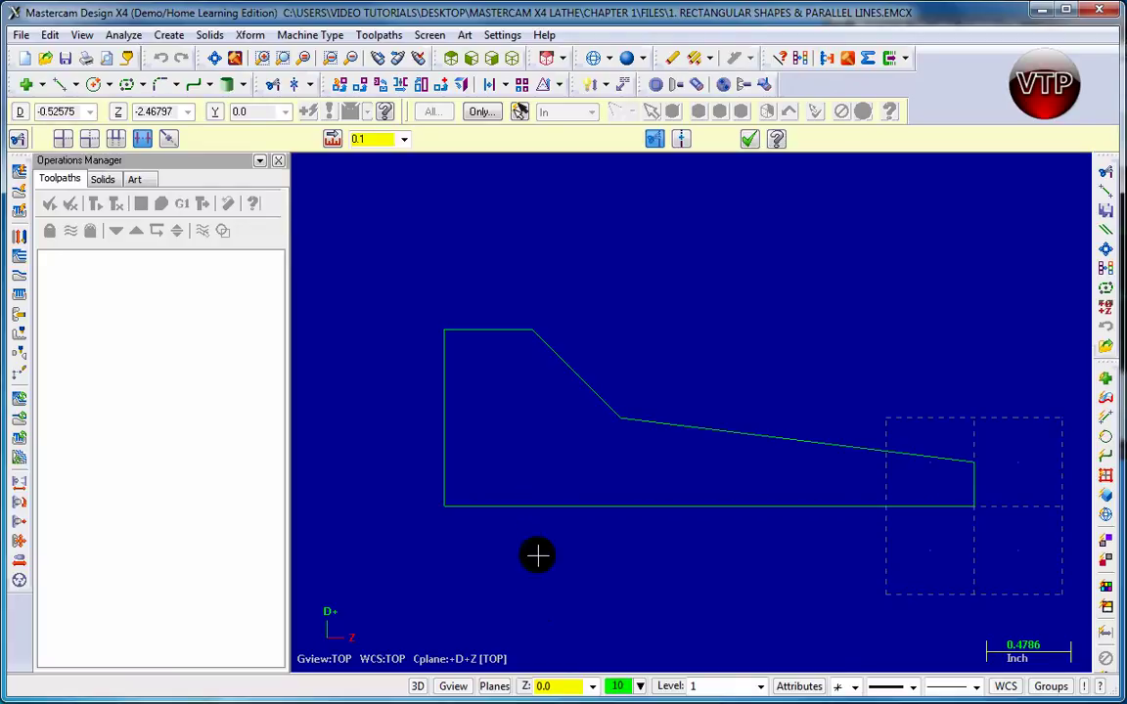